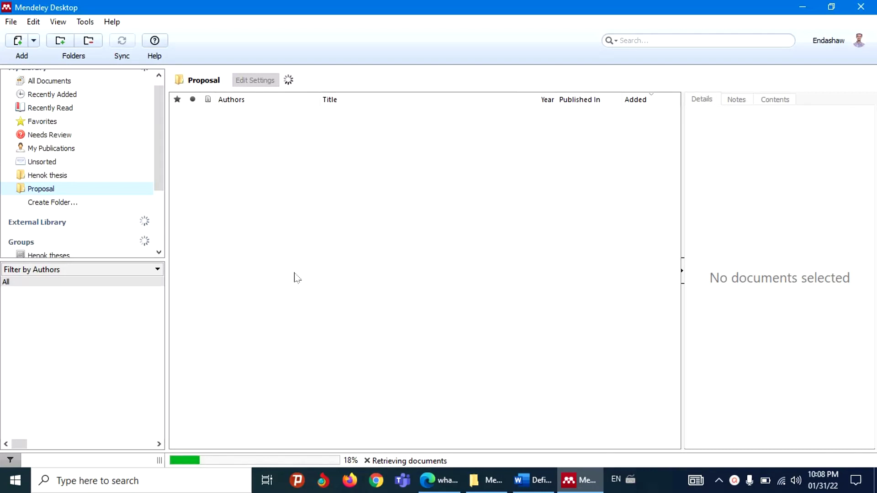
{"action": "left_click_drag", "start_coordinate": [157, 160], "coordinate": [166, 213]}
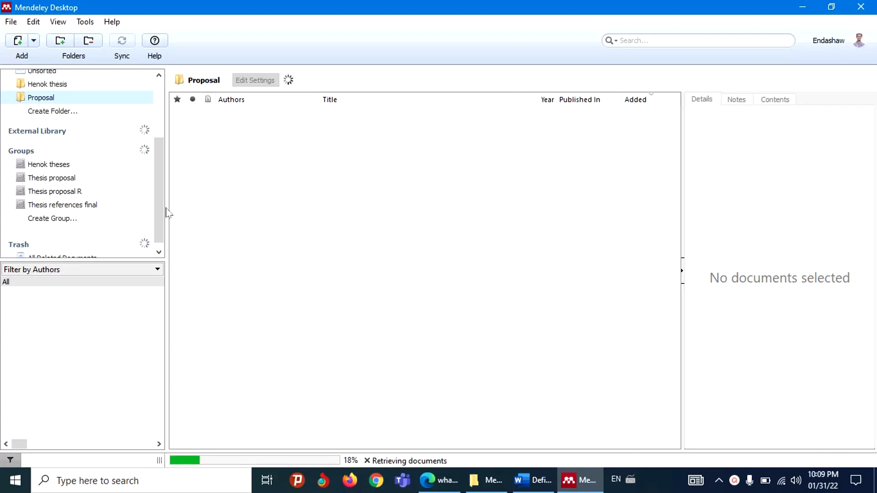
{"action": "left_click_drag", "start_coordinate": [162, 212], "coordinate": [164, 152]}
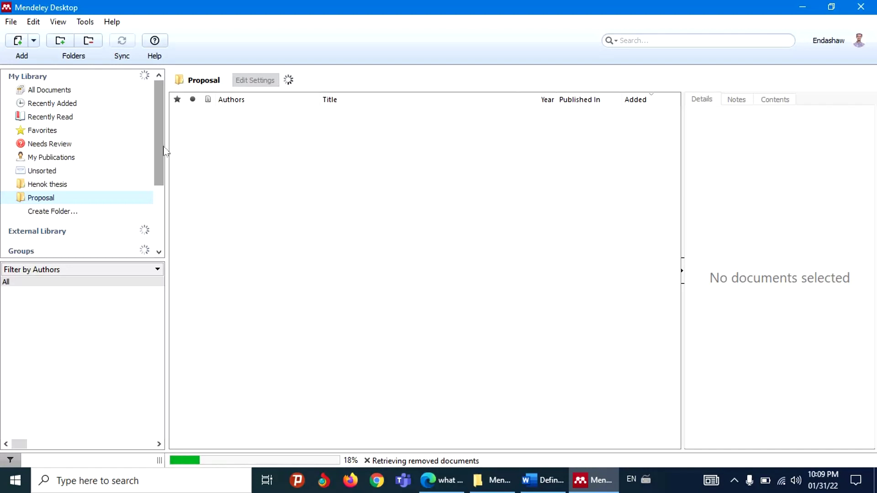
{"action": "mouse_move", "coordinate": [163, 152]}
{"action": "left_mouse_down"}
{"action": "mouse_move", "coordinate": [157, 200]}
{"action": "mouse_move", "coordinate": [165, 141]}
{"action": "left_mouse_up"}
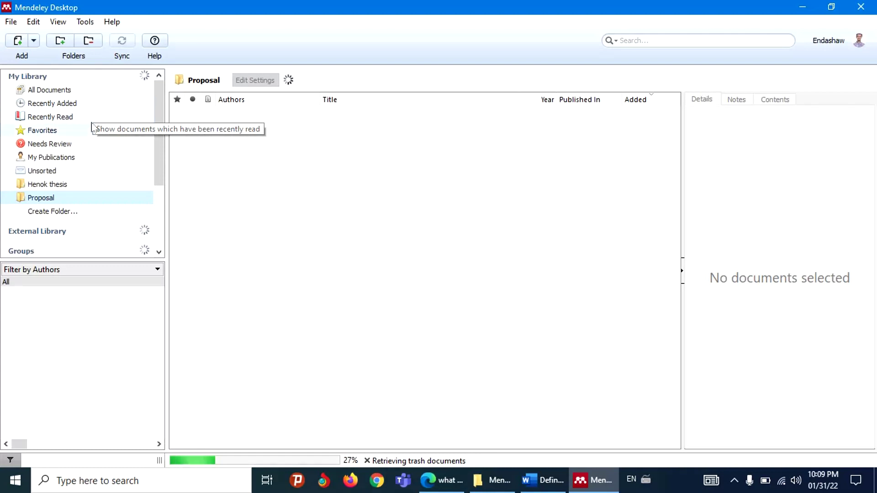
- Show the My Publications list of papers authored by the user
{"action": "left_click", "coordinate": [93, 159]}
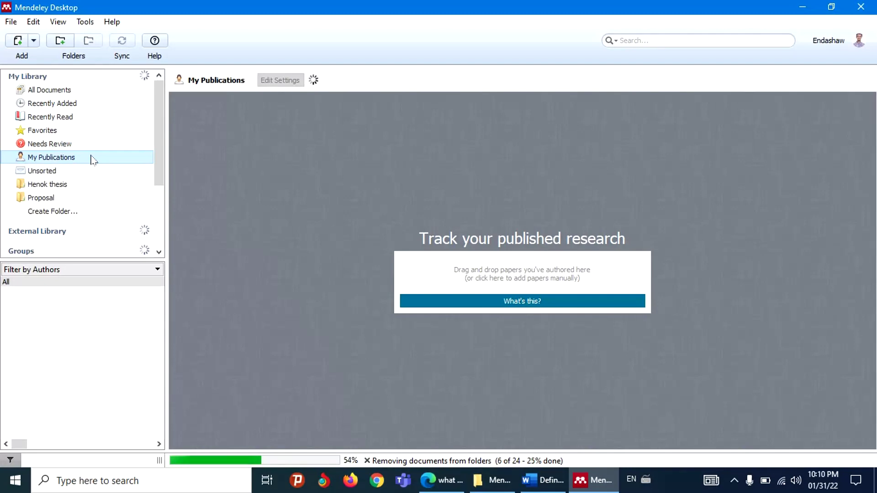
- Browse from the deleted documents through All Documents and Recently Added to Recently Read
{"action": "key", "text": "End"}
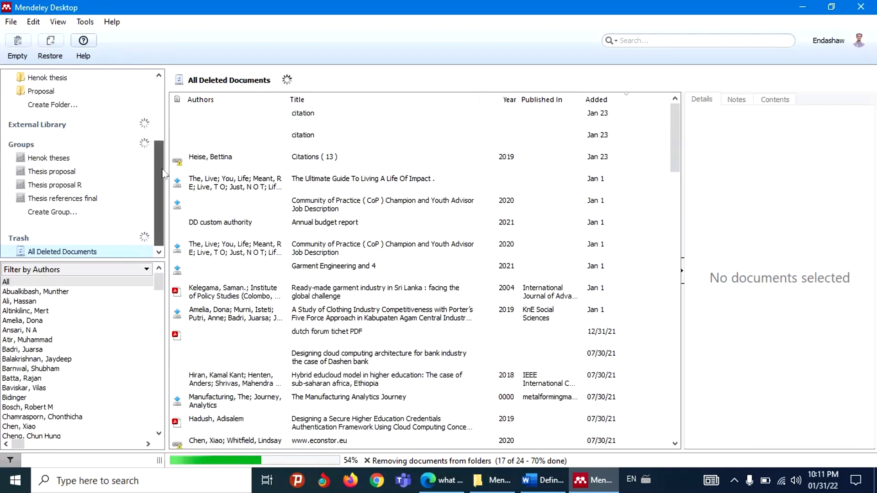
{"action": "left_click_drag", "start_coordinate": [163, 172], "coordinate": [159, 110]}
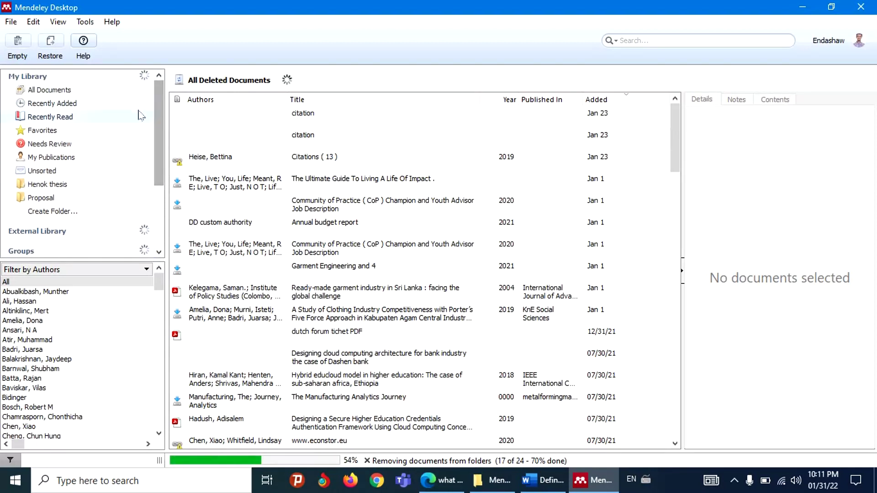
{"action": "left_click", "coordinate": [124, 95]}
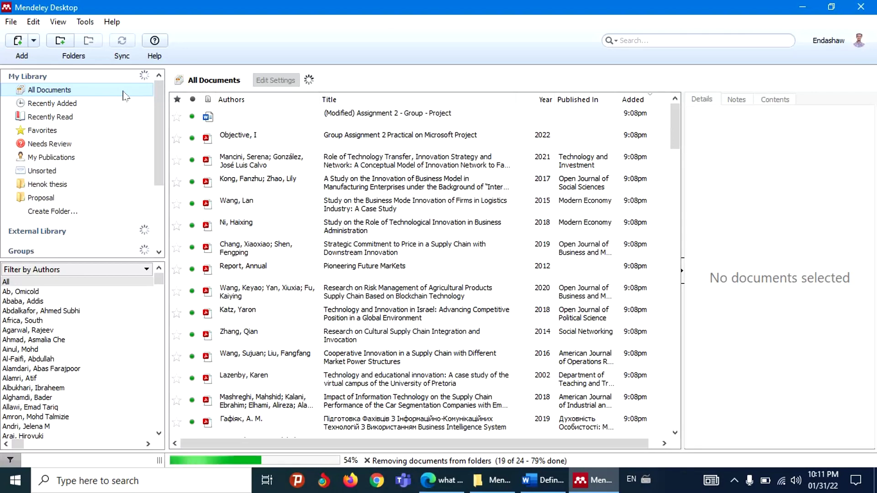
{"action": "left_click", "coordinate": [125, 103]}
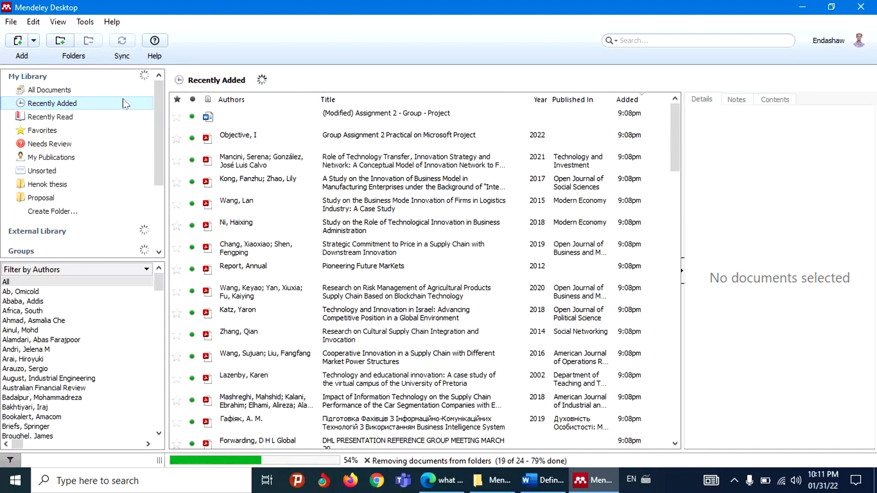
{"action": "left_click", "coordinate": [122, 118]}
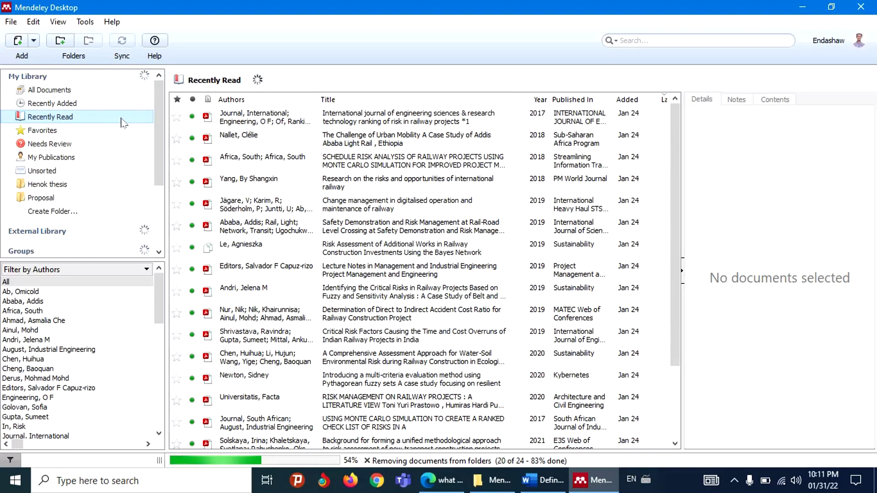
{"action": "left_click_drag", "start_coordinate": [156, 136], "coordinate": [160, 161]}
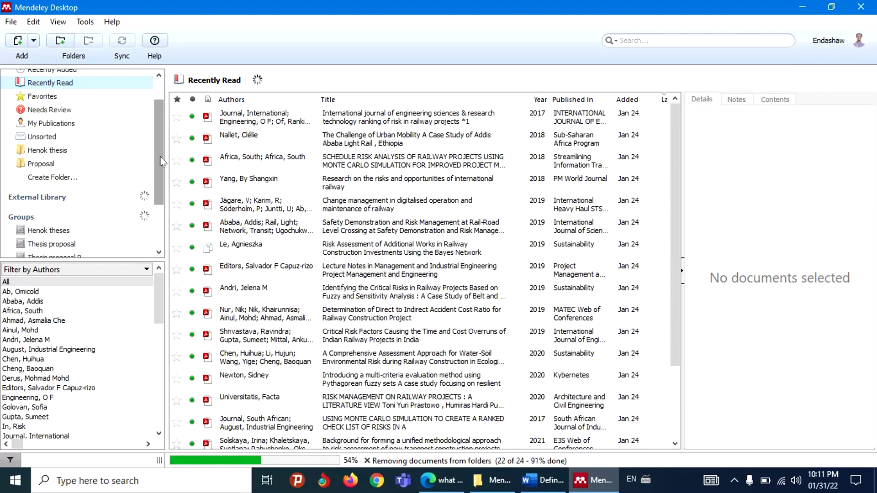
{"action": "scroll", "coordinate": [160, 162], "scroll_direction": "down", "scroll_amount": 1}
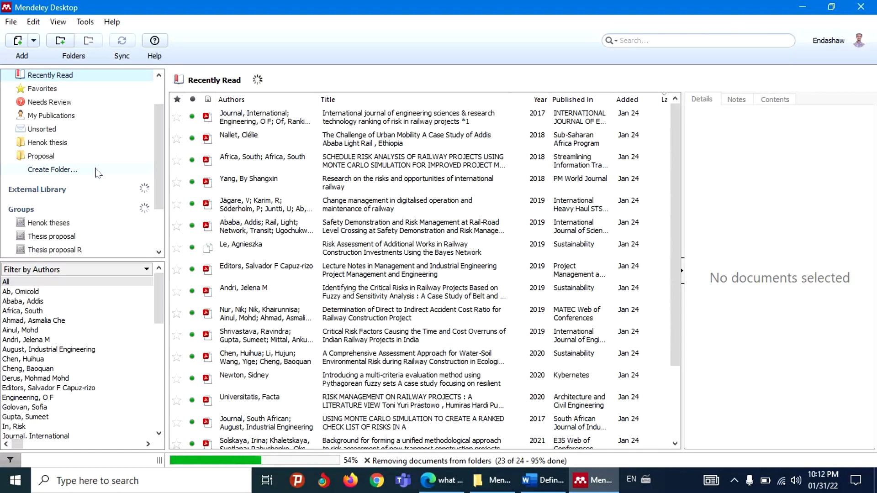
{"action": "left_click_drag", "start_coordinate": [157, 136], "coordinate": [158, 126]}
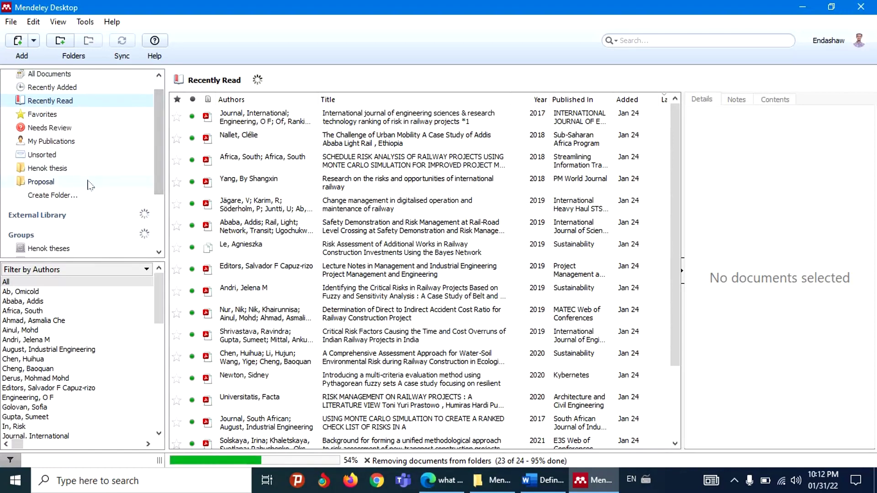
- Create a library folder named 'Project proposal' and bring up File Explorer to find a PDF
{"action": "left_click", "coordinate": [82, 196]}
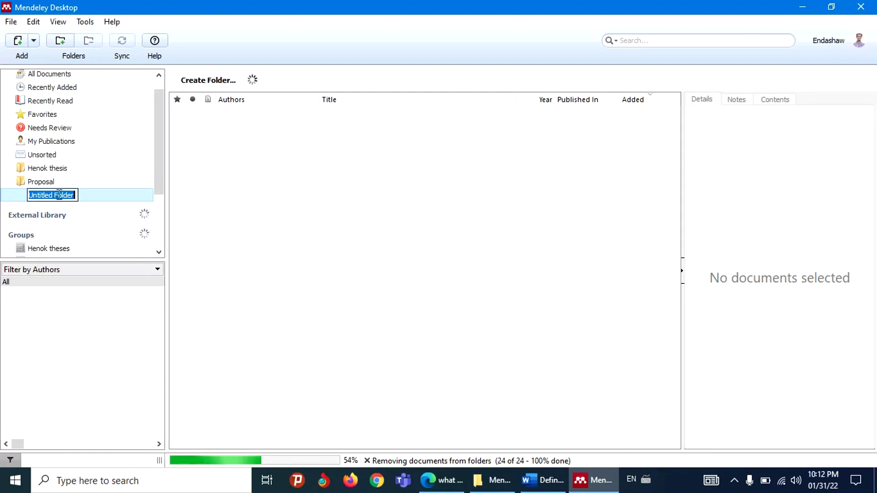
{"action": "type", "text": "P"}
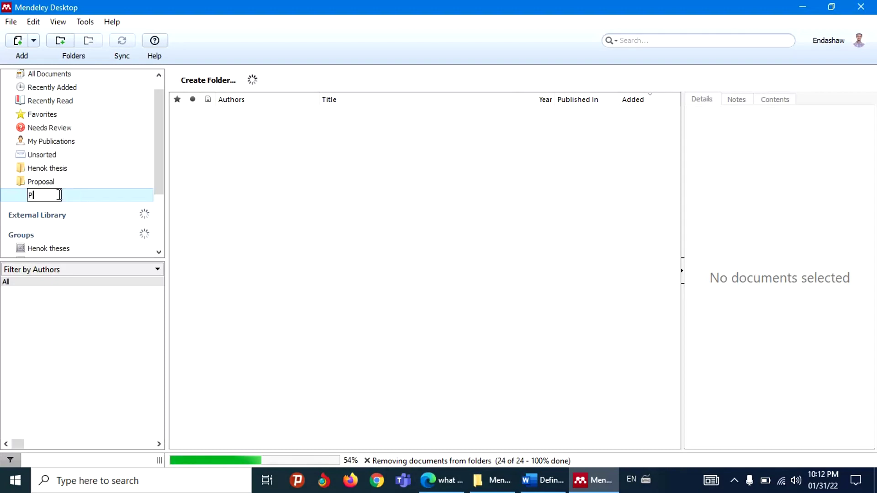
{"action": "type", "text": "roject"}
{"action": "type", "text": " p"}
{"action": "type", "text": "ropos"}
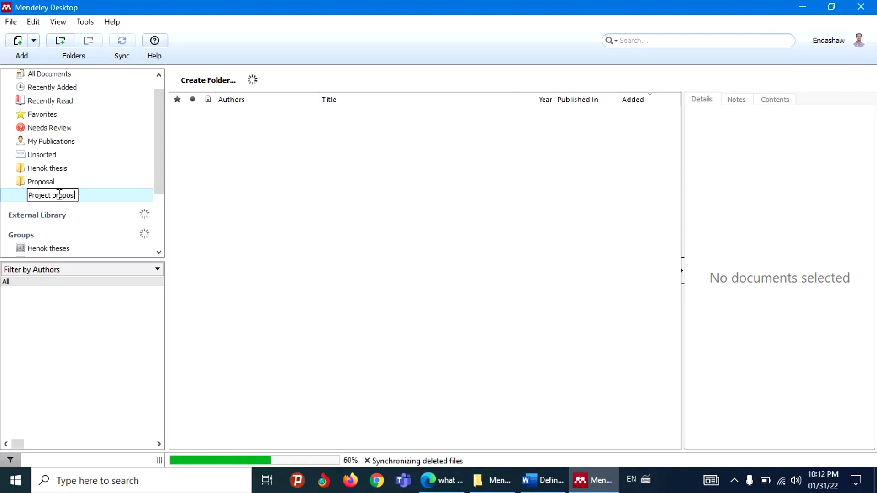
{"action": "type", "text": "al"}
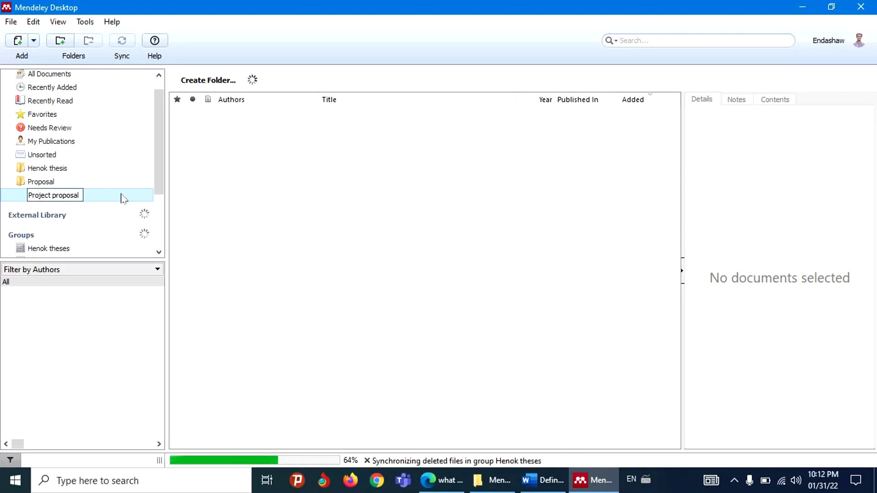
{"action": "key", "text": "Return"}
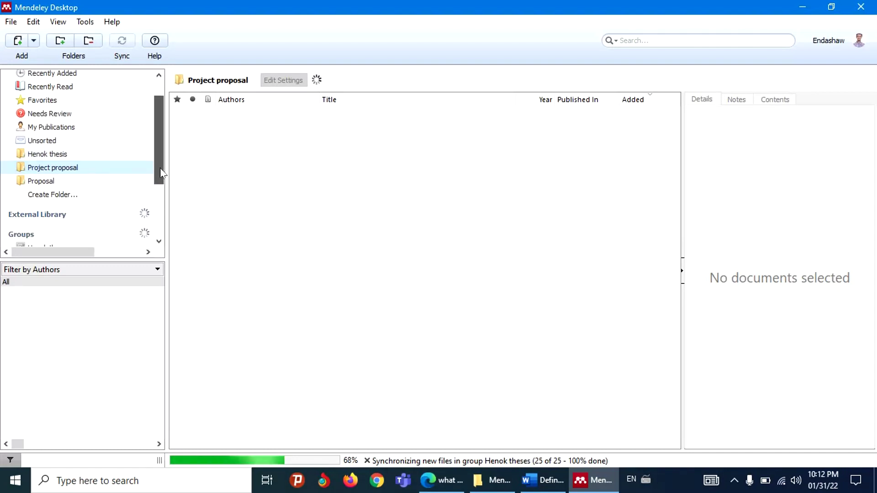
{"action": "left_click_drag", "start_coordinate": [158, 162], "coordinate": [158, 147]}
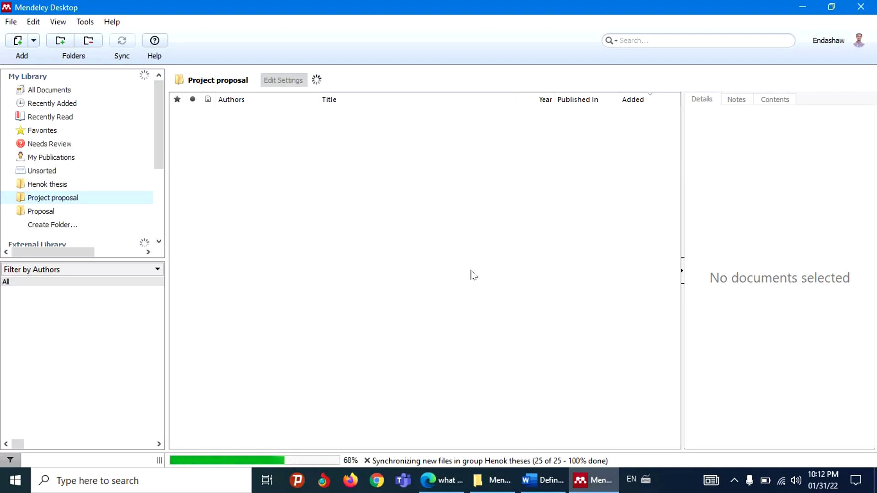
{"action": "key", "text": "super+e"}
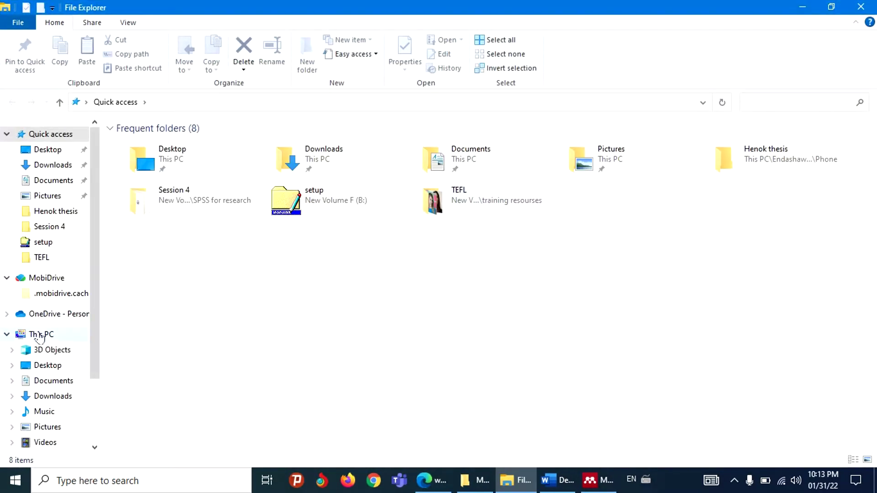
- Drag the technological innovation PDF from E:\mic file\References into the Project proposal folder
{"action": "left_click", "coordinate": [39, 336]}
{"action": "double_click", "coordinate": [640, 254]}
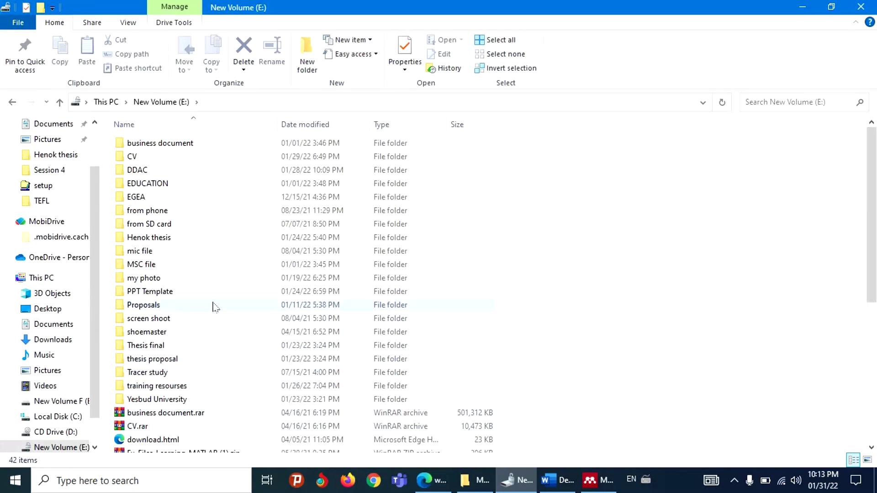
{"action": "double_click", "coordinate": [223, 251]}
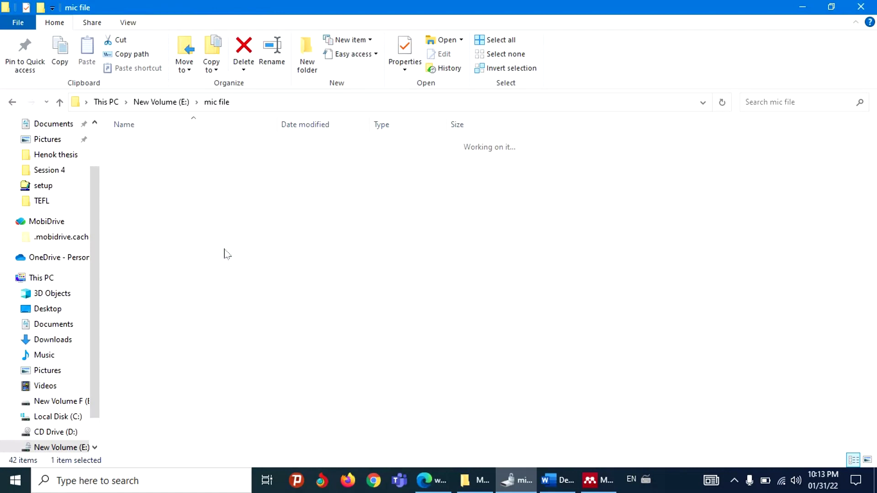
{"action": "double_click", "coordinate": [212, 171]}
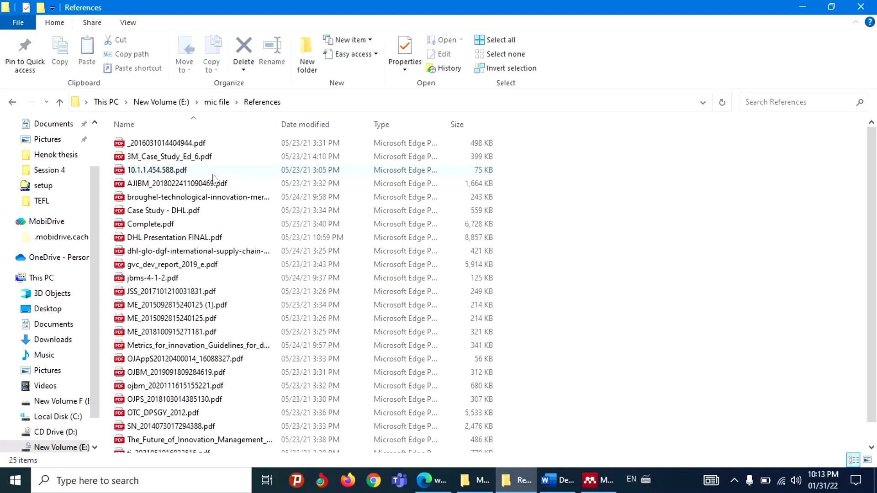
{"action": "left_click", "coordinate": [239, 199]}
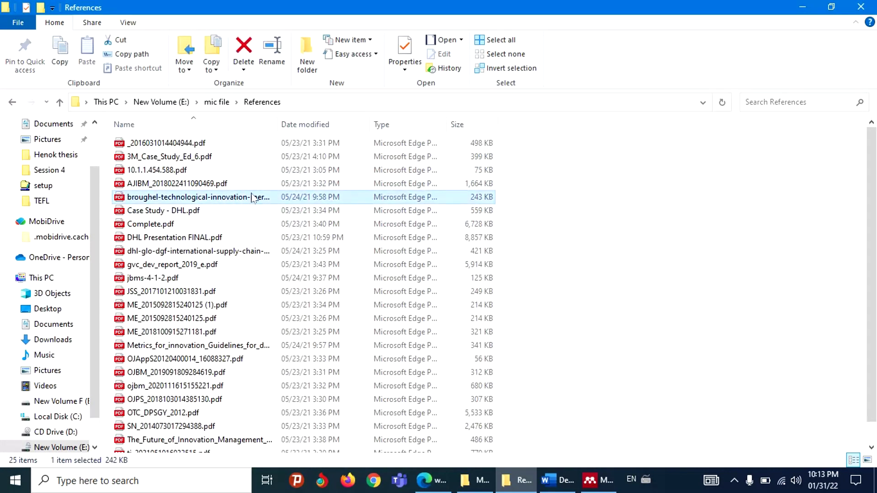
{"action": "left_click_drag", "start_coordinate": [258, 200], "coordinate": [472, 281]}
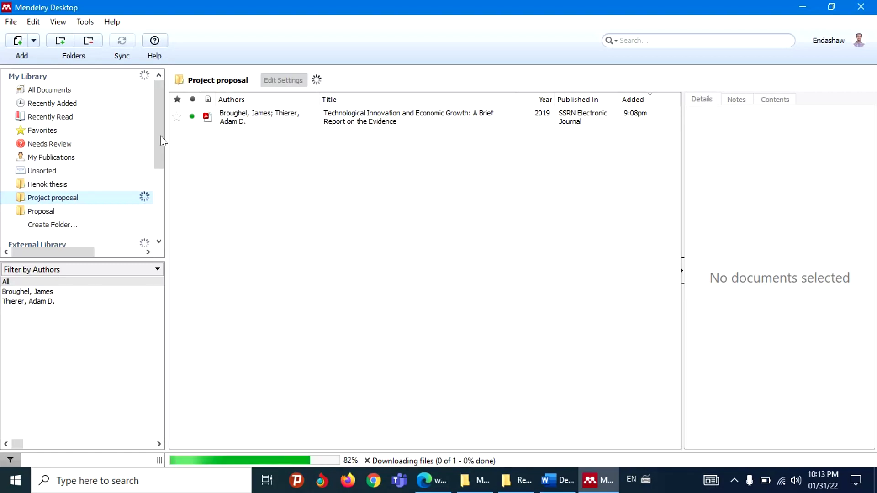
{"action": "left_click_drag", "start_coordinate": [159, 104], "coordinate": [171, 193]}
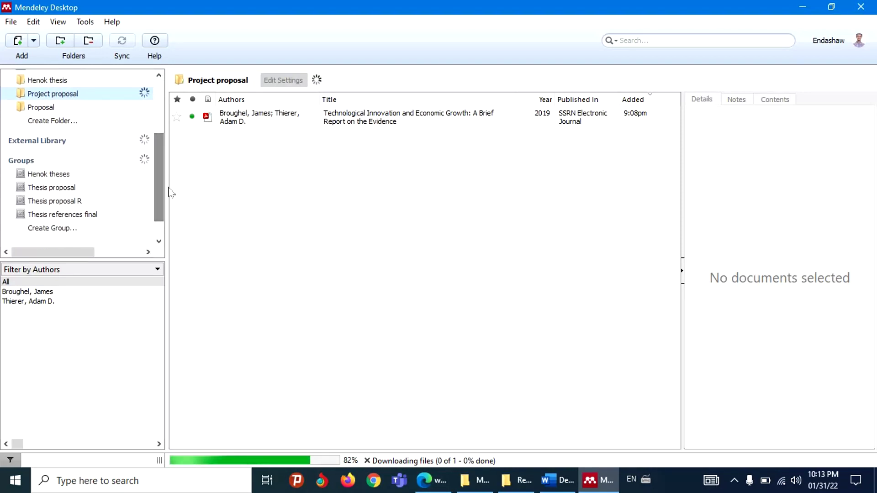
- From the Henok theses group, start creating a new private group
{"action": "left_click", "coordinate": [99, 168]}
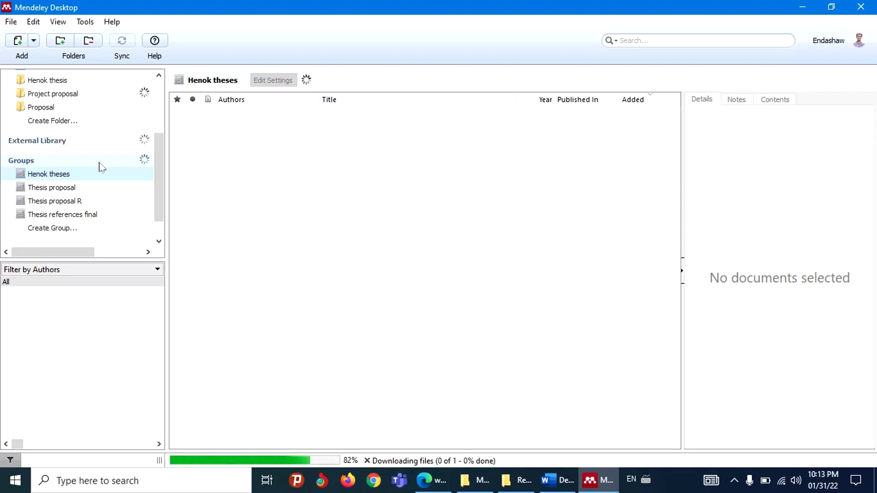
{"action": "left_click", "coordinate": [89, 233]}
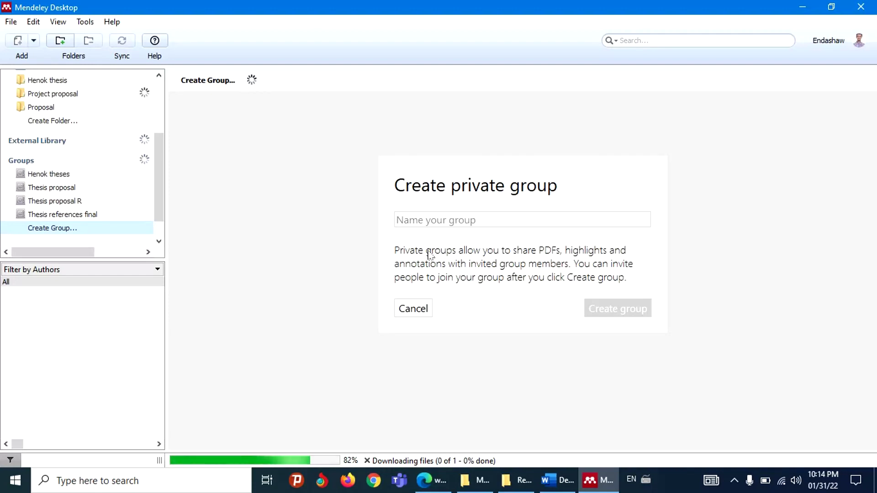
- Name the private group 'Feasibility study' and submit it for creation
{"action": "left_click", "coordinate": [432, 218]}
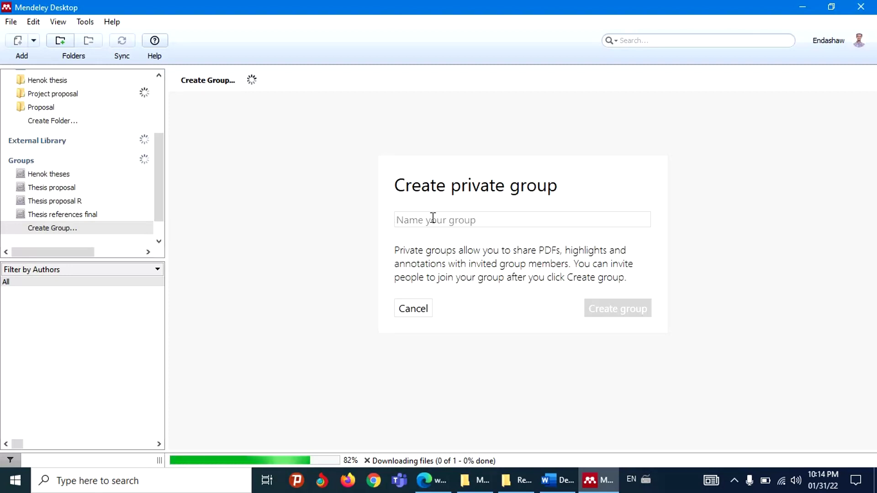
{"action": "type", "text": "Feasi"}
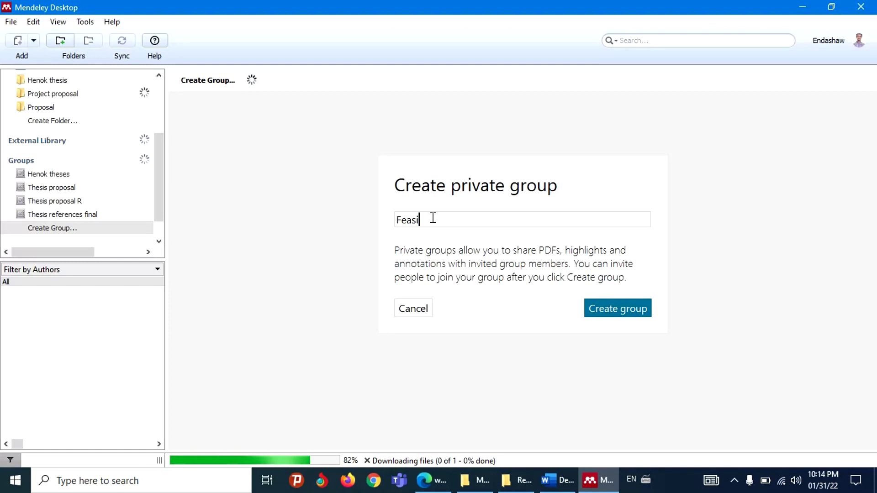
{"action": "type", "text": "bility"}
{"action": "type", "text": " study"}
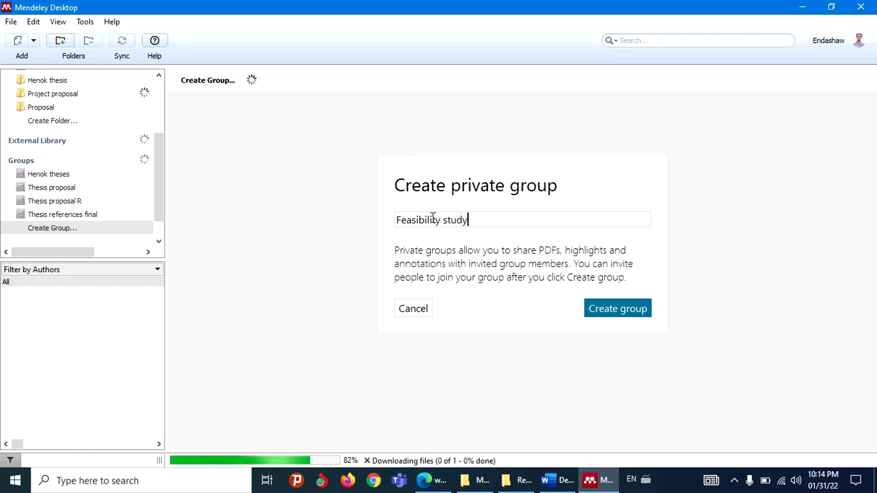
{"action": "left_click", "coordinate": [609, 308]}
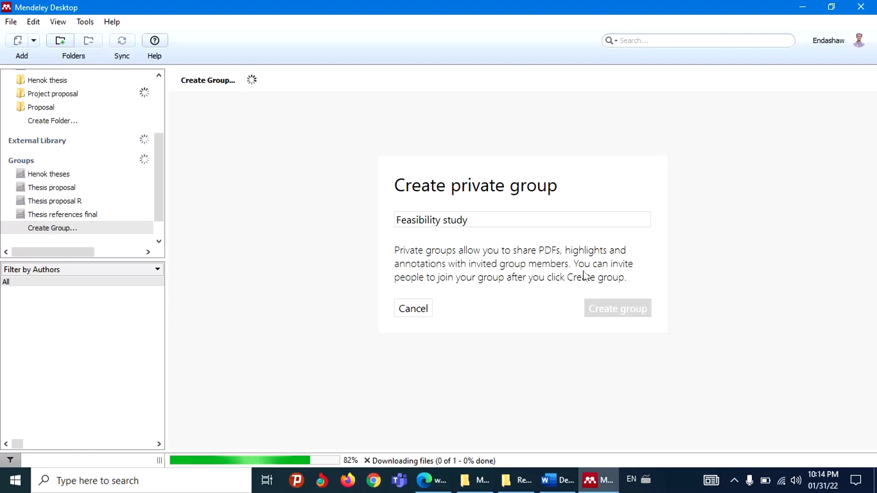
{"action": "mouse_move", "coordinate": [159, 186]}
{"action": "left_mouse_down"}
{"action": "mouse_move", "coordinate": [167, 137]}
{"action": "mouse_move", "coordinate": [165, 244]}
{"action": "left_mouse_up"}
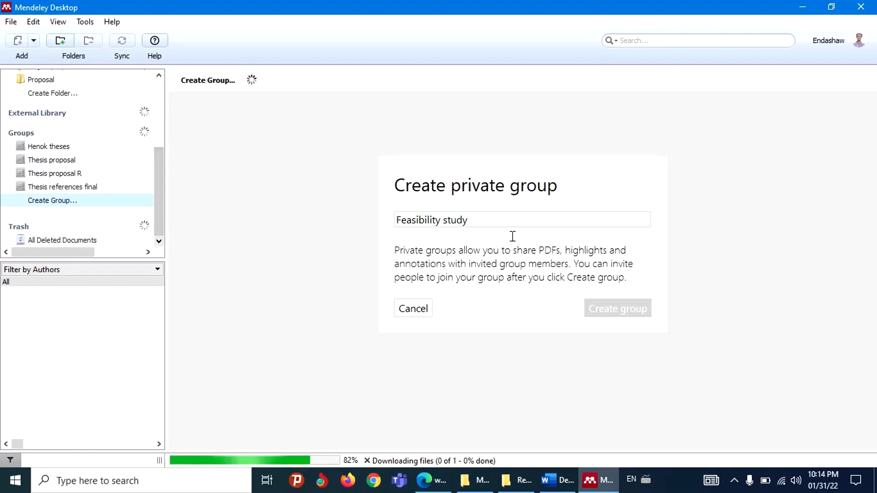